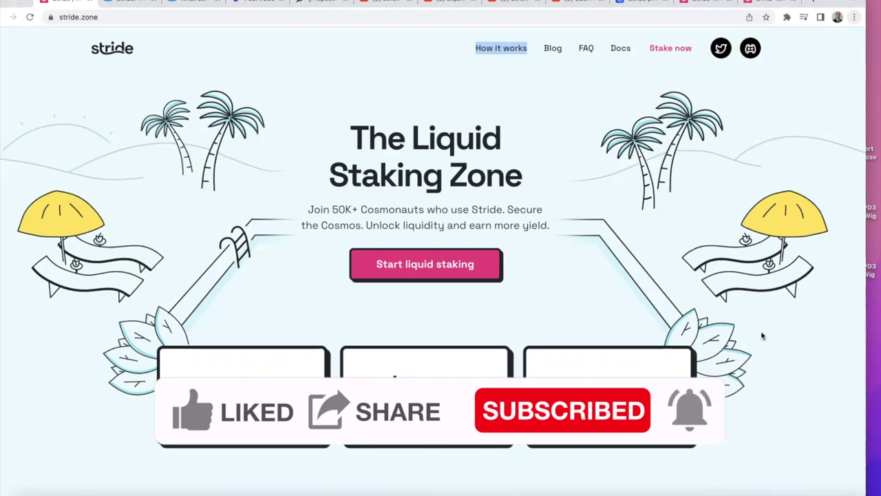
# - Bring up the docs.stride.zone page listing the chains supported for liquid staking
pyautogui.scroll(-1, 257, 235)
pyautogui.scroll(1, 256, 236)
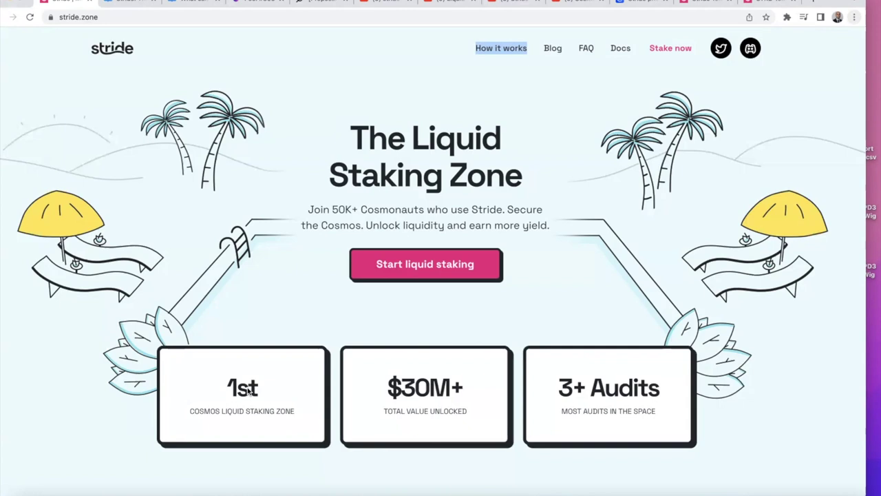
pyautogui.scroll(-2, 400, 390)
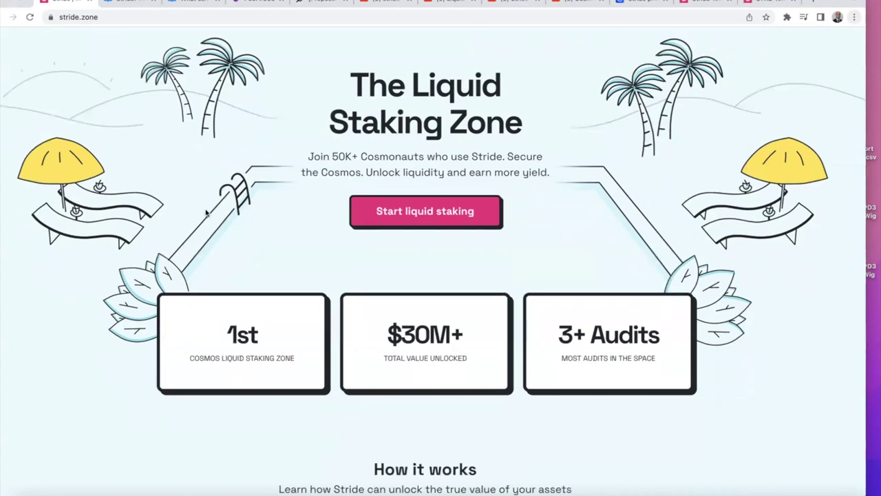
pyautogui.click(251, 7)
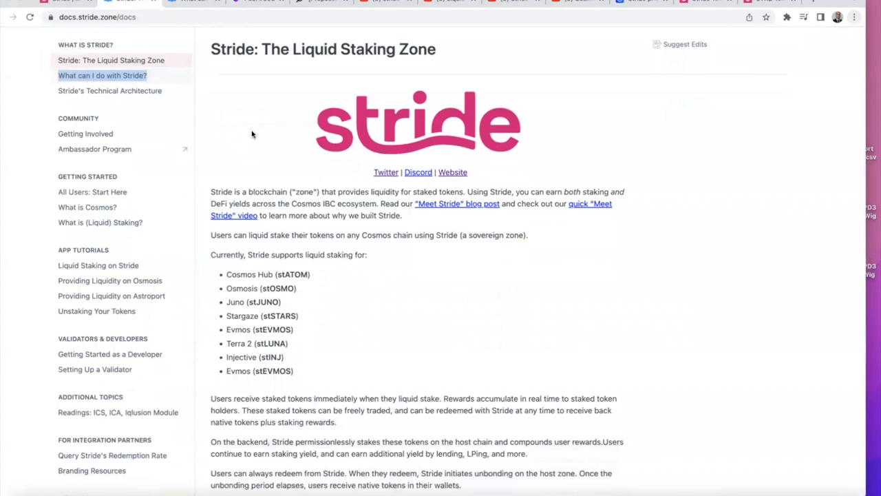
pyautogui.scroll(-1, 441, 340)
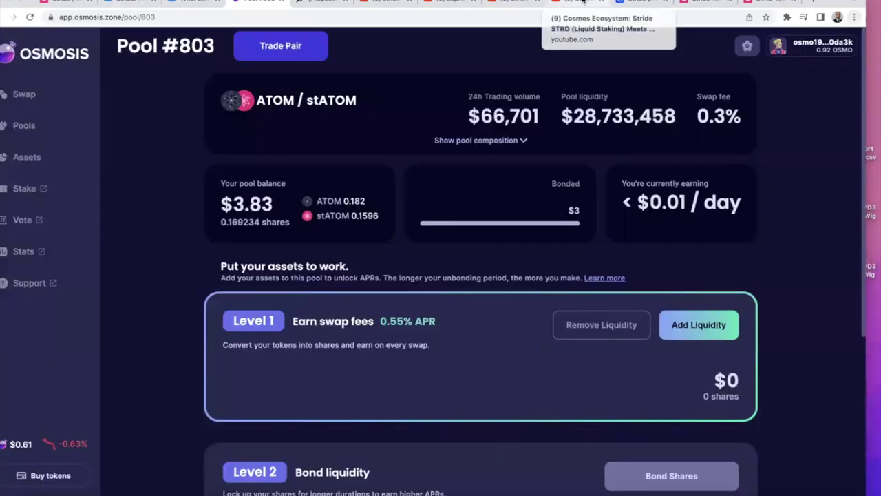
# - Flip through the YouTube, CoinMarketCap and tokenomics blog tabs to the Stride Liquid Staking Tutorial video
pyautogui.click(585, 2)
pyautogui.click(650, 2)
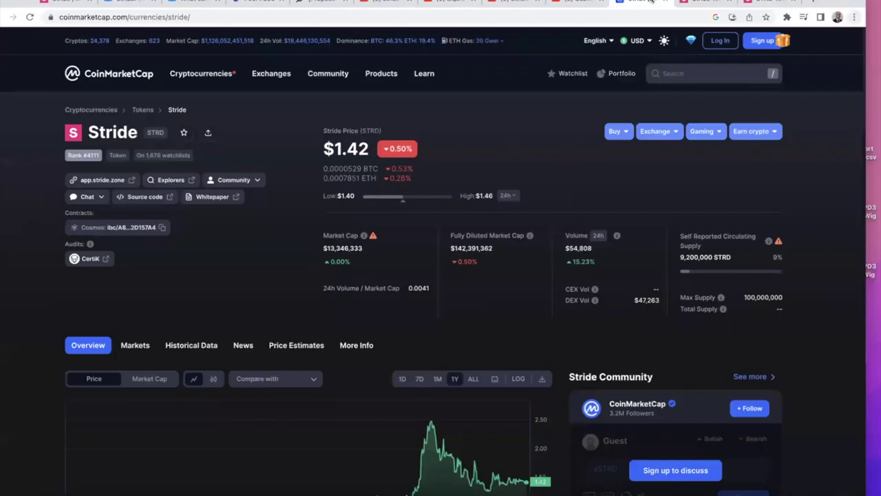
pyautogui.click(698, 3)
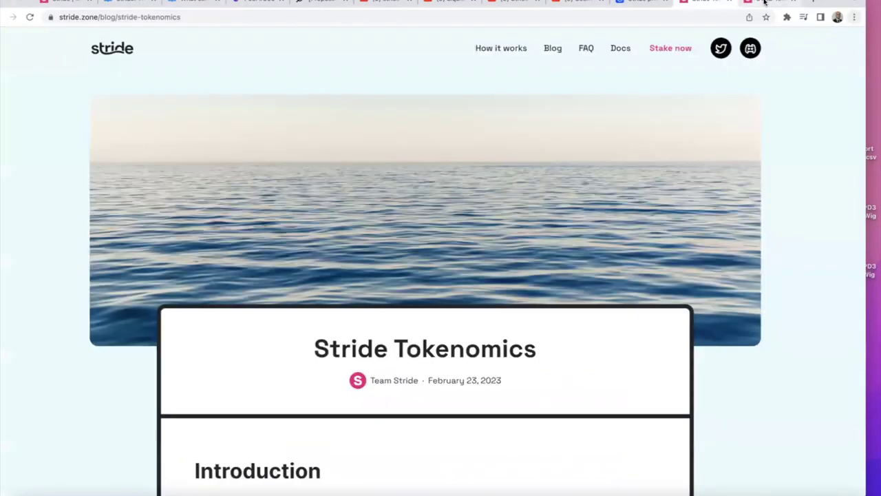
pyautogui.click(459, 2)
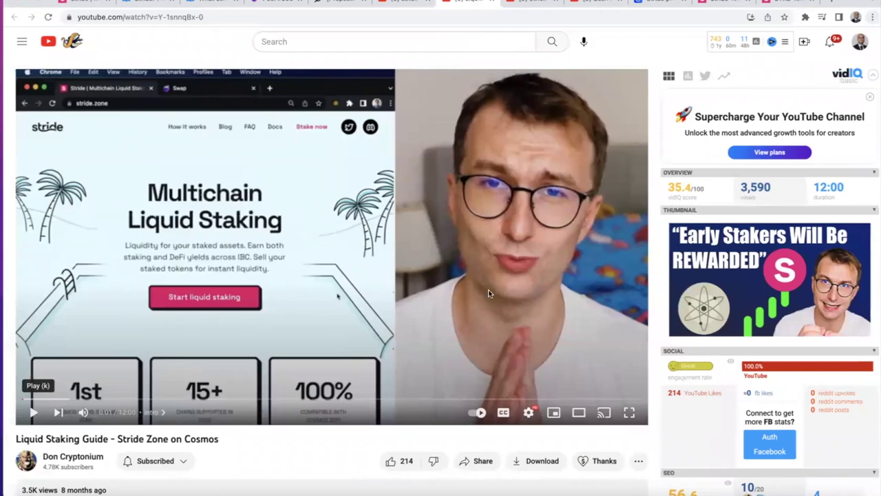
pyautogui.click(533, 3)
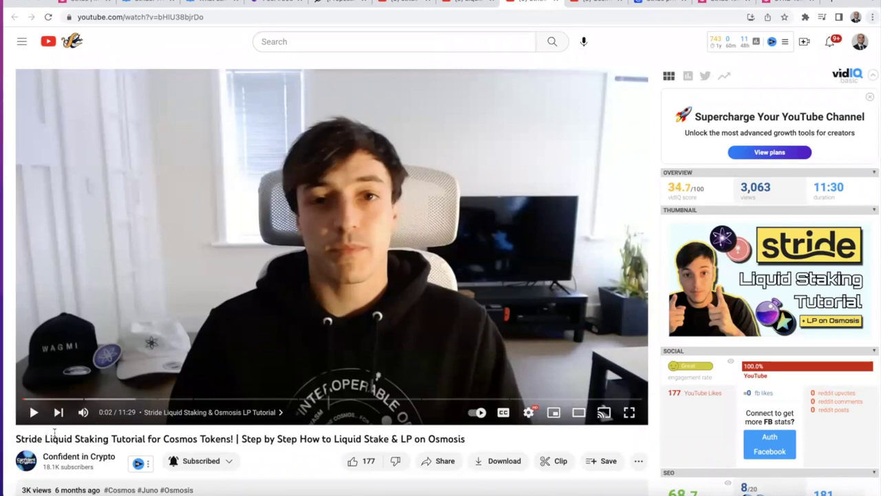
# - Watch the Liquid Staking Guide, Stride tutorial and Cosmos Ecosystem videos, then return to Stride's landing page
pyautogui.scroll(-1, 55, 432)
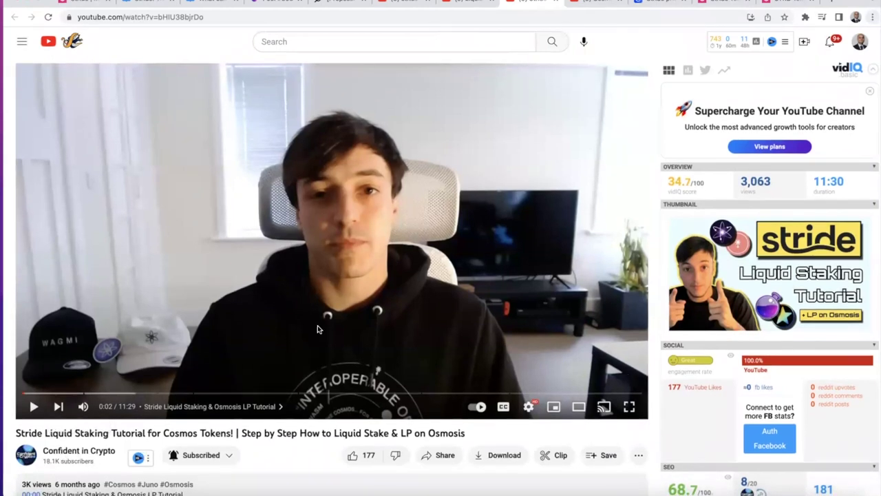
pyautogui.click(470, 5)
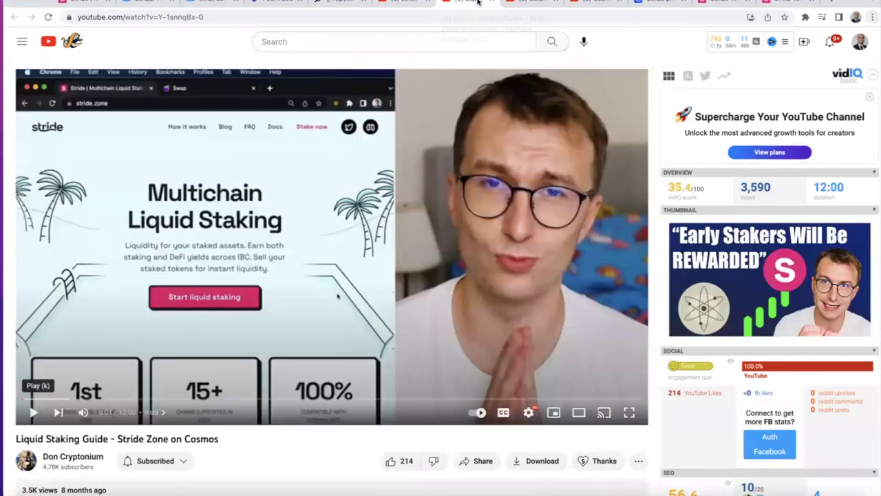
pyautogui.click(526, 7)
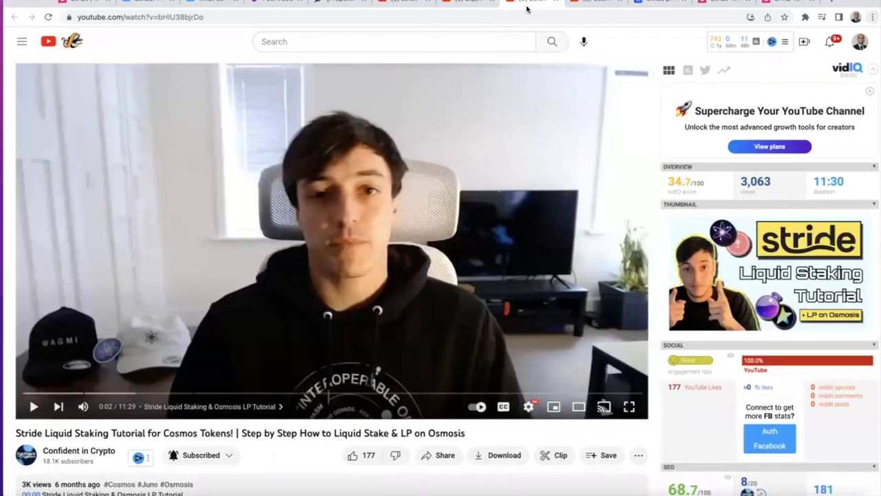
pyautogui.click(604, 4)
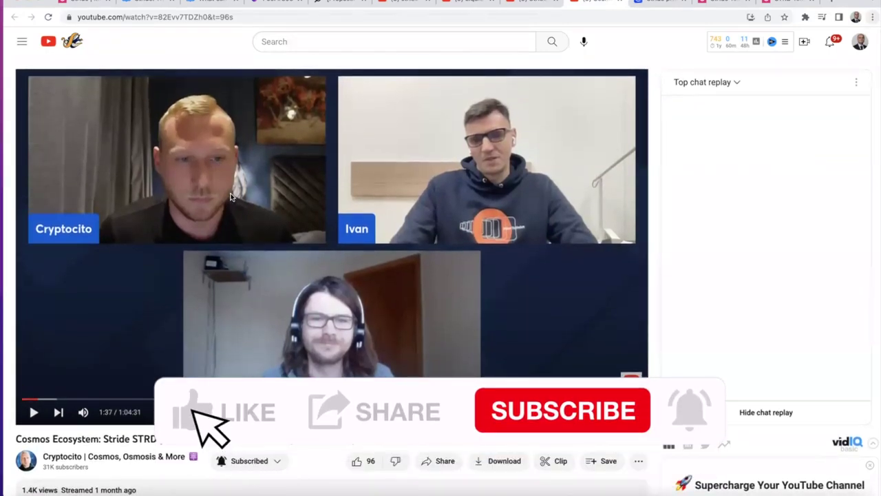
pyautogui.scroll(-2, 236, 207)
pyautogui.scroll(2, 236, 206)
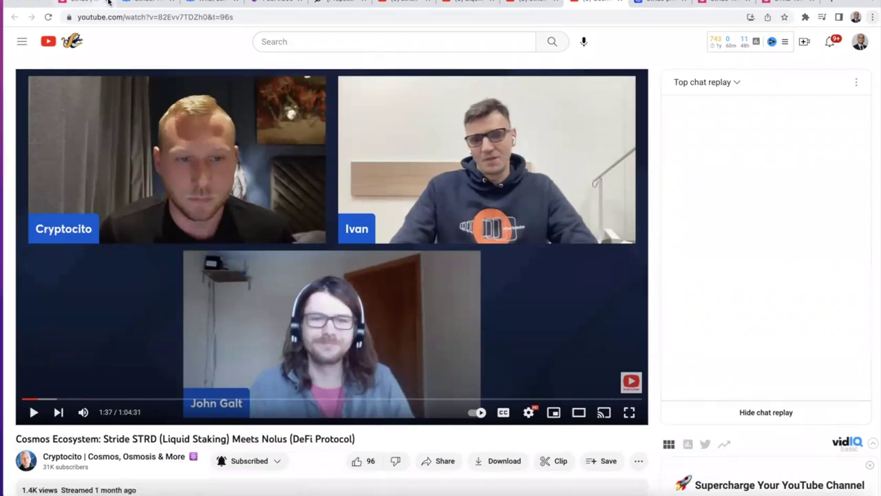
pyautogui.click(78, 2)
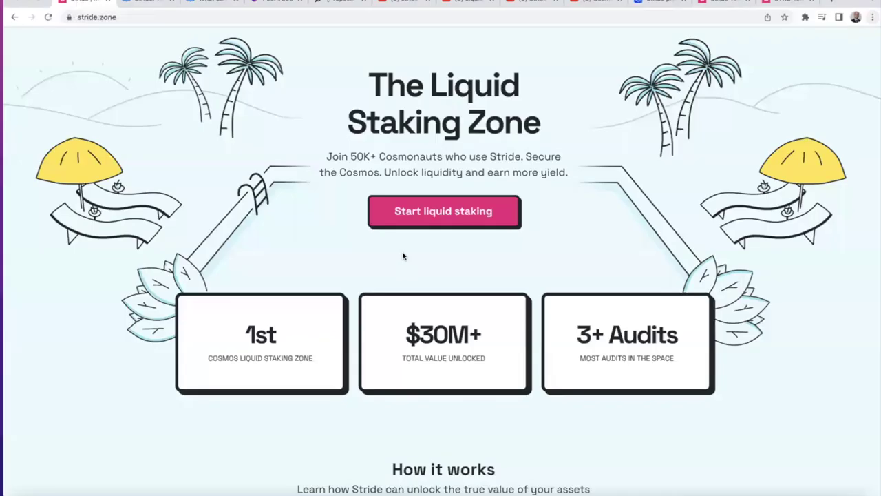
# - Connect the wallet in the Stride app and enter .2 ATOM to stake for 0.17 stATOM
pyautogui.click(416, 213)
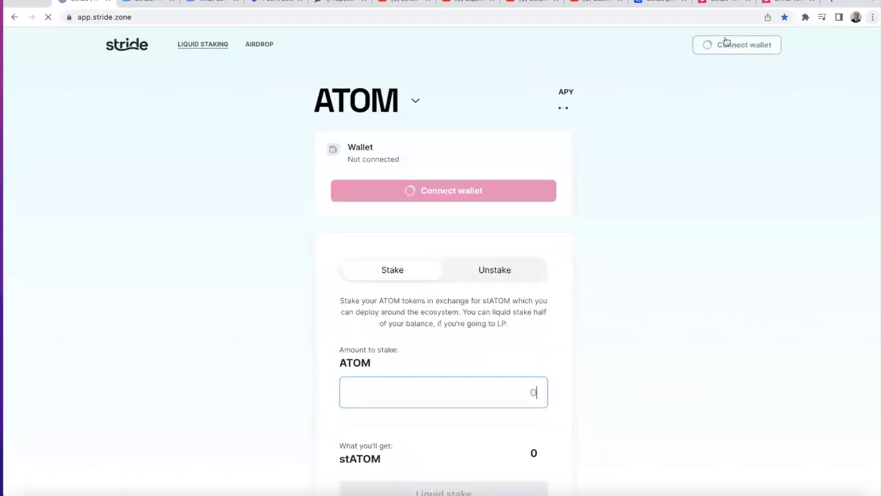
pyautogui.click(726, 43)
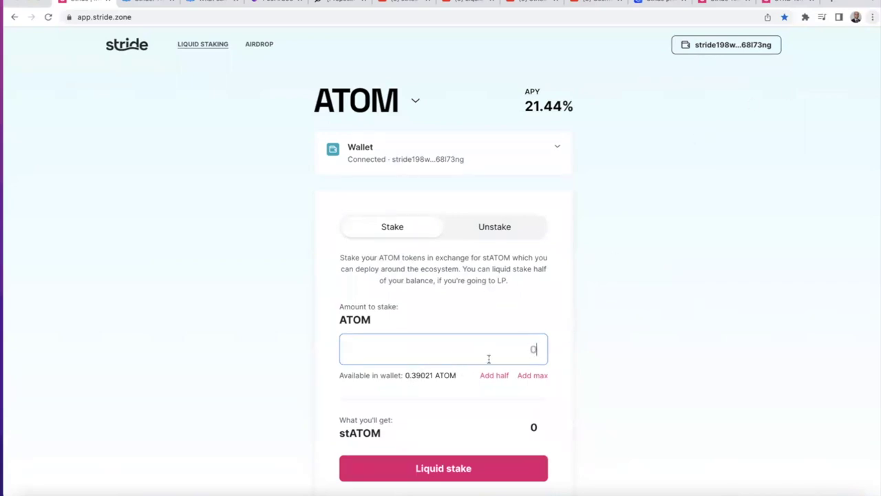
pyautogui.write('.2')
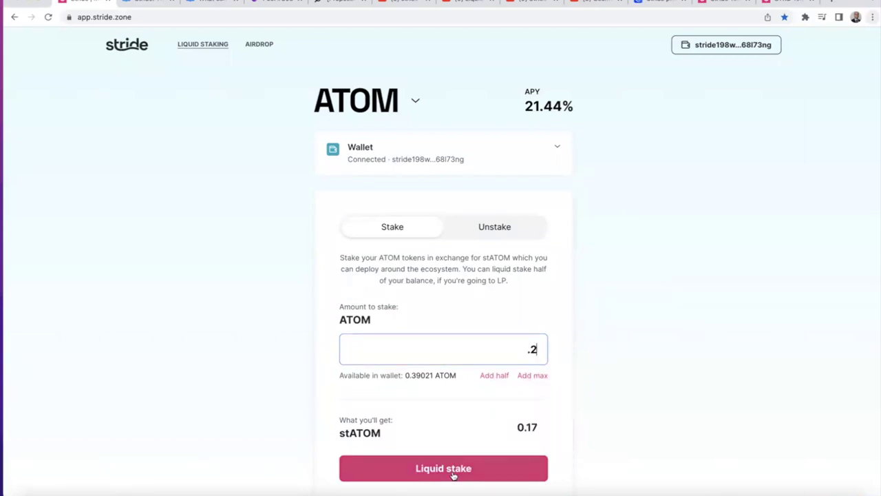
pyautogui.scroll(-1, 452, 476)
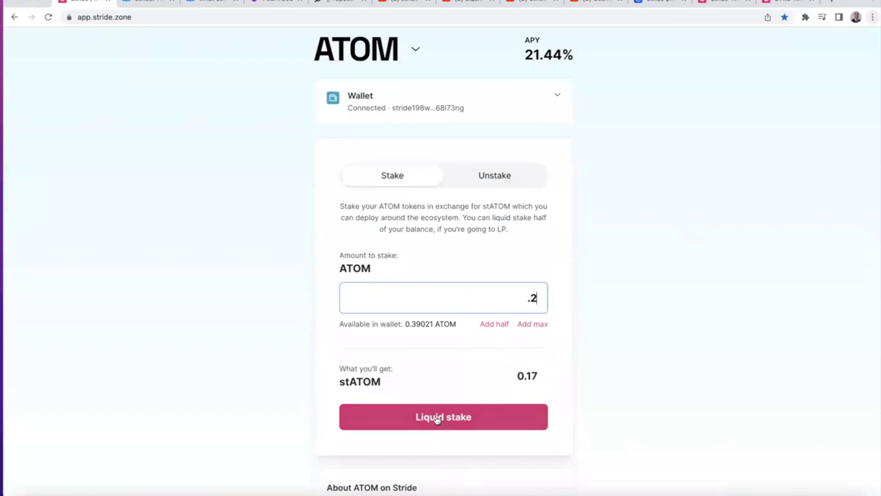
pyautogui.click(271, 3)
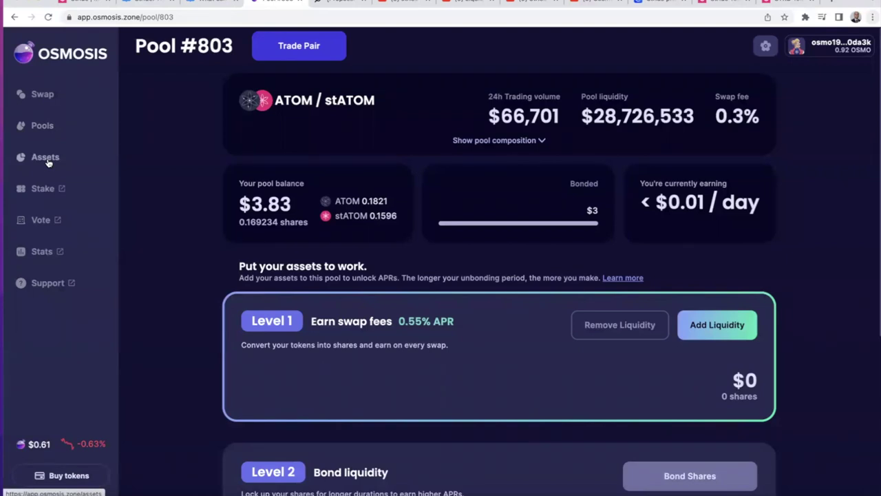
# - Check the Pool #803 balance and Level 1 and Level 2 bonded shares, alternating with the Stride docs
pyautogui.scroll(-1, 187, 214)
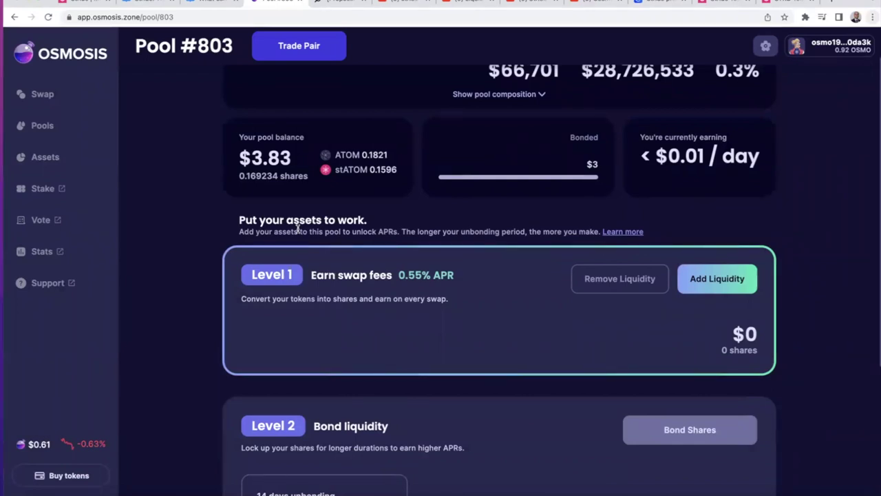
pyautogui.scroll(1, 335, 226)
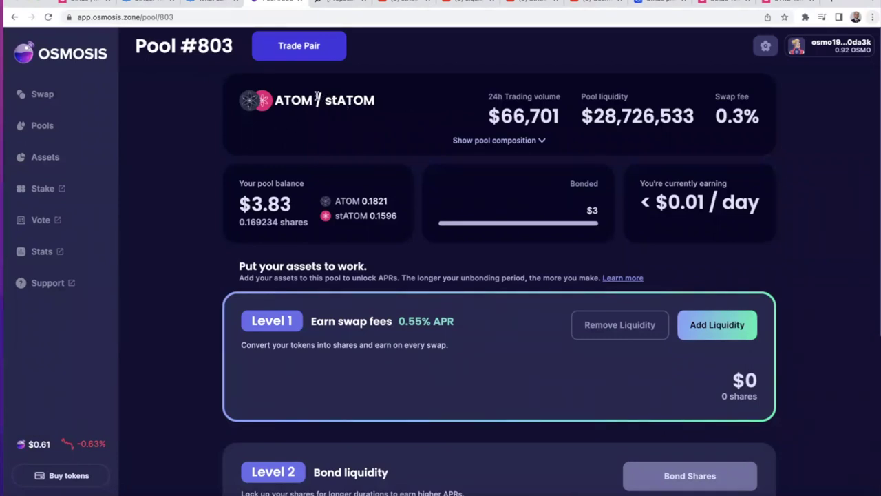
pyautogui.click(141, 4)
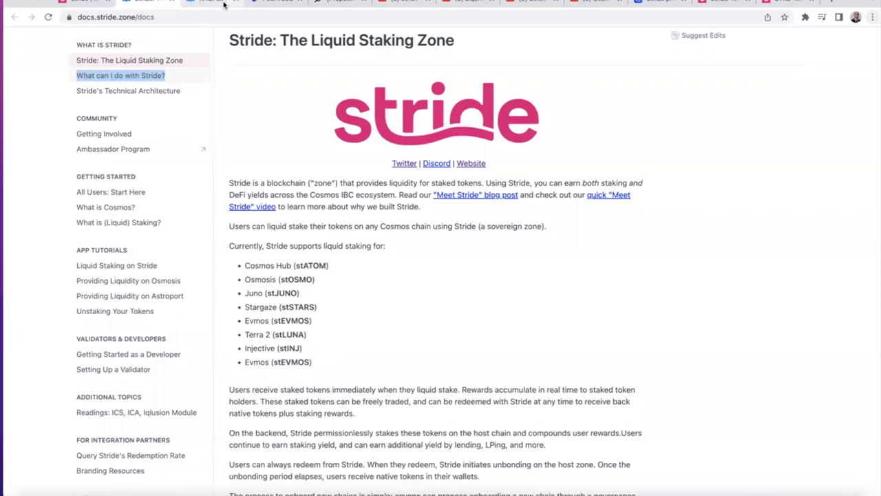
pyautogui.click(276, 5)
pyautogui.scroll(-1, 435, 211)
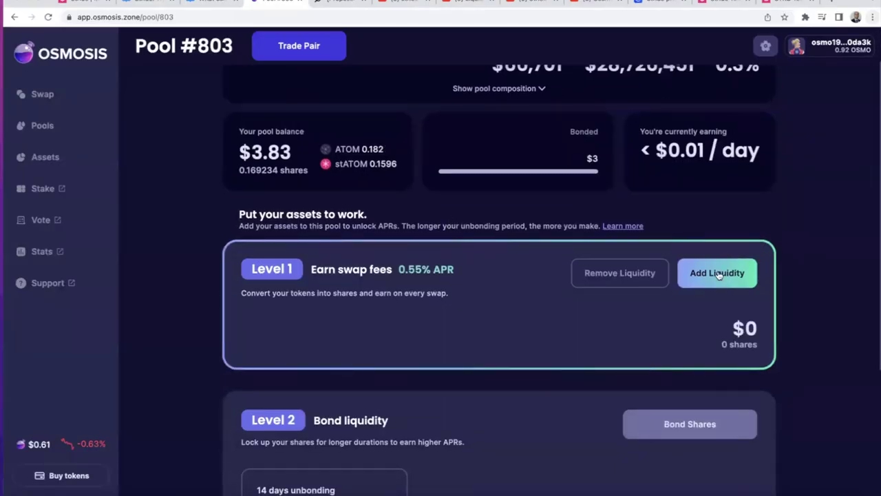
pyautogui.scroll(-5, 717, 274)
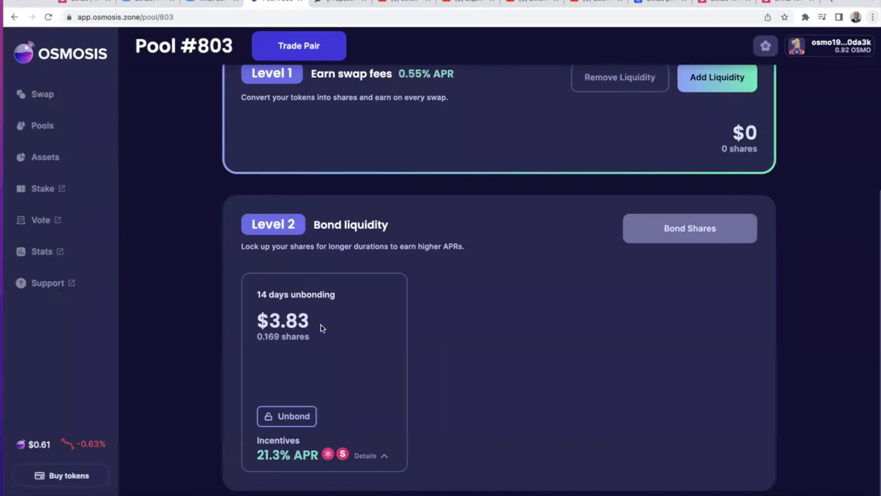
pyautogui.scroll(5, 410, 371)
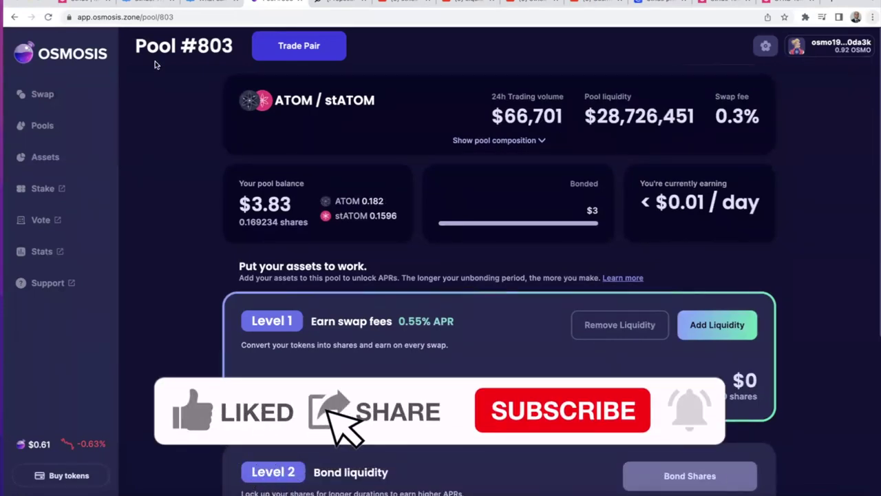
pyautogui.click(148, 4)
pyautogui.scroll(-1, 319, 322)
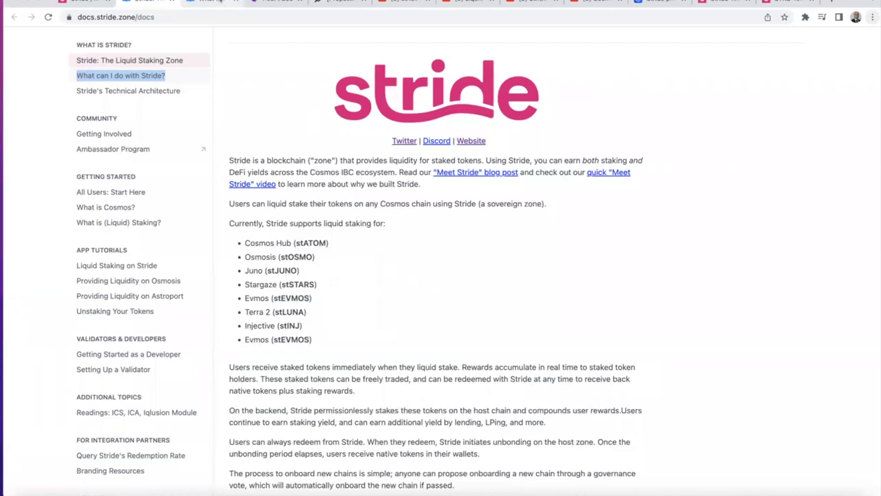
# - Read Cosmos Hub Proposal #794 on Stride joining the ATOM Economic Zone
pyautogui.click(221, 2)
pyautogui.click(274, 1)
pyautogui.click(333, 1)
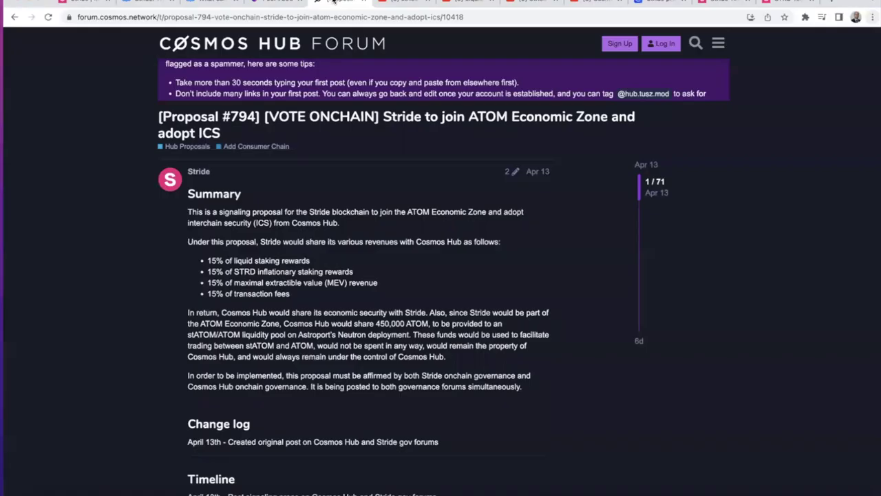
pyautogui.scroll(2, 281, 191)
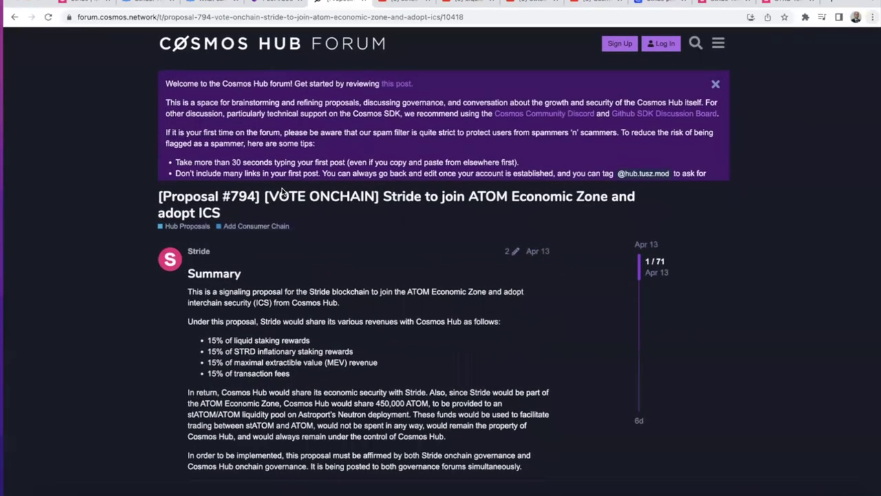
pyautogui.scroll(-1, 281, 191)
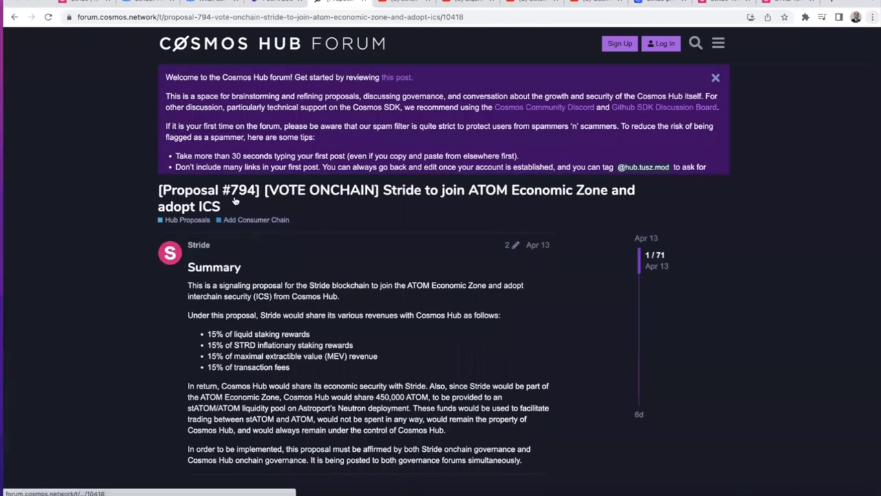
pyautogui.scroll(-1, 413, 197)
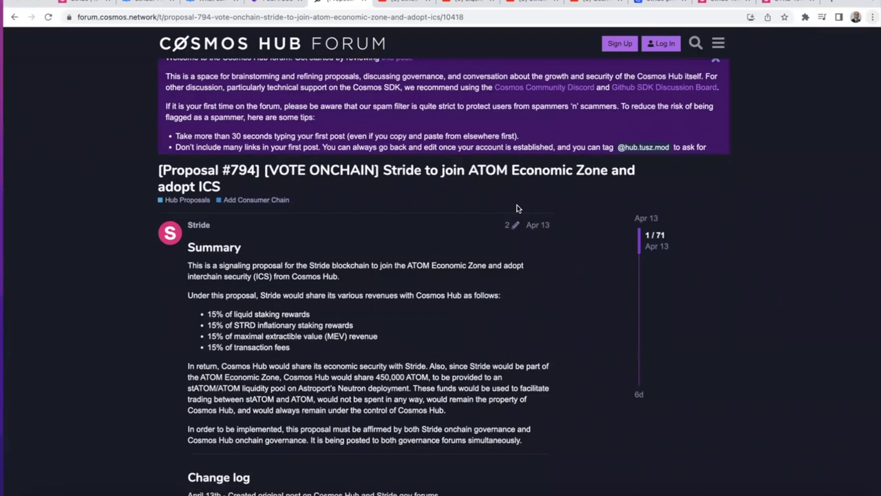
pyautogui.scroll(-1, 518, 209)
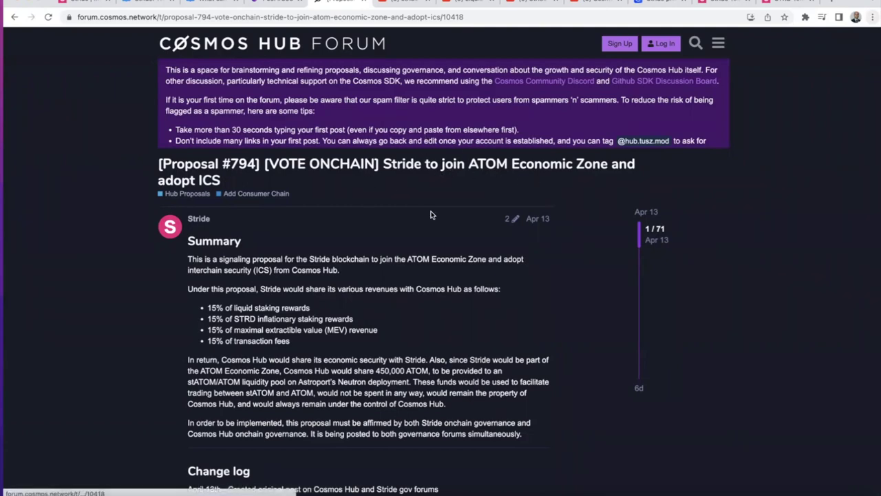
pyautogui.scroll(-1, 403, 184)
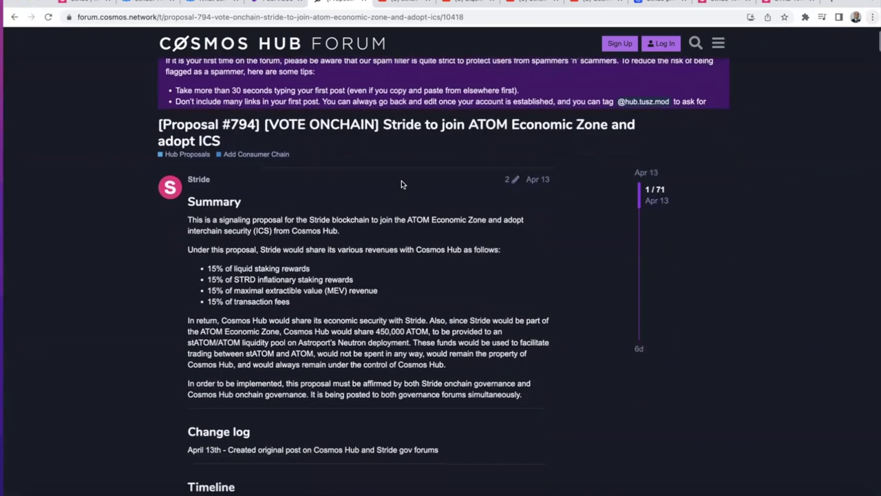
pyautogui.scroll(1, 401, 180)
pyautogui.scroll(-1, 401, 181)
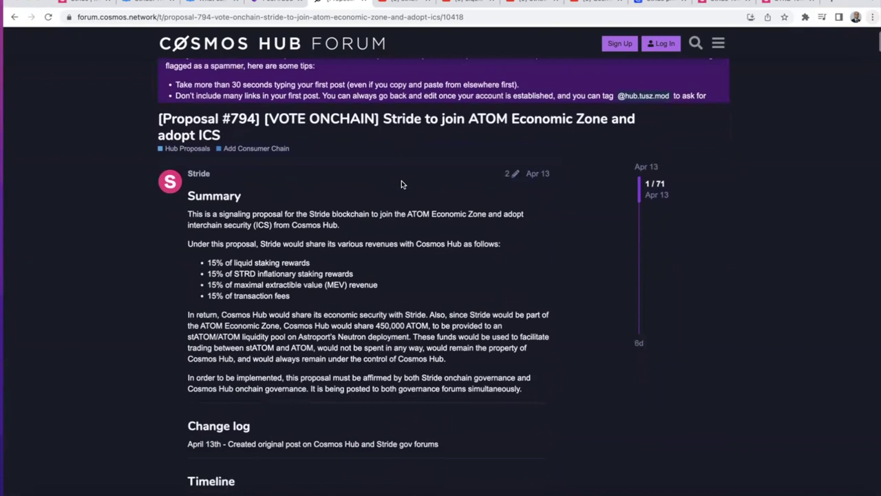
pyautogui.scroll(-2, 403, 184)
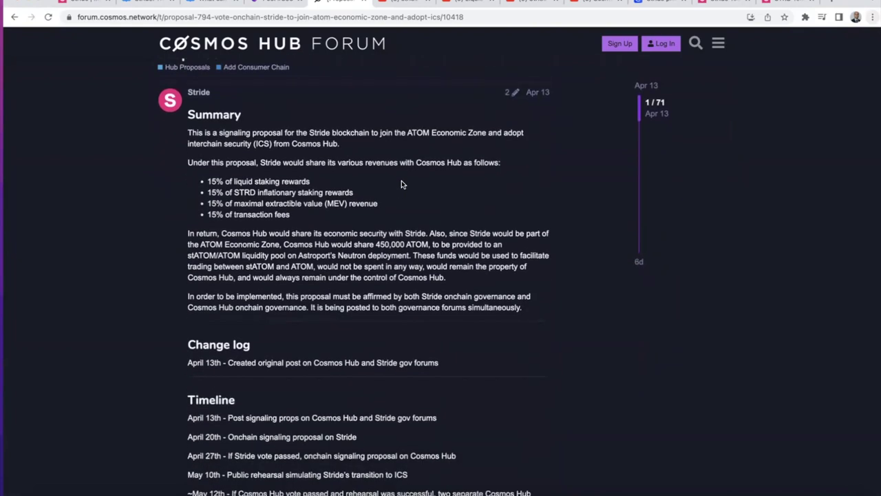
pyautogui.scroll(1, 423, 171)
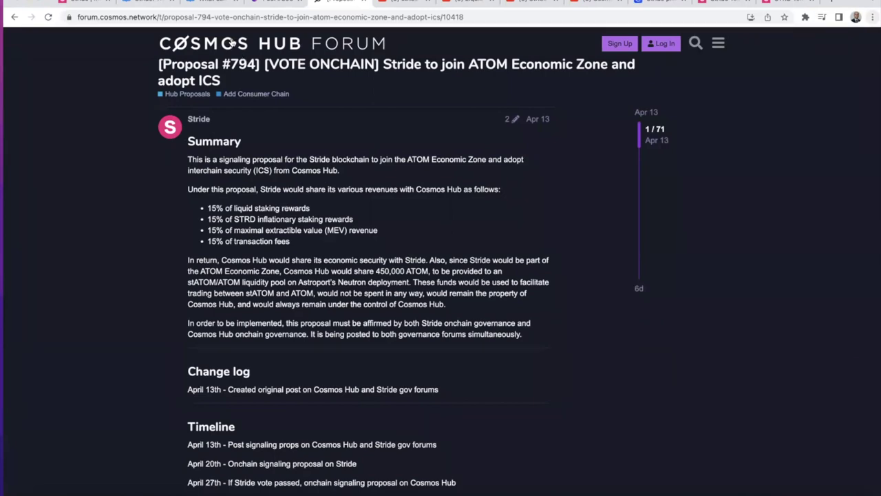
# - Show the Osmosis Assets overview: $13.5 total, $3.83 bonded, $9.73 unbonded
pyautogui.click(140, 4)
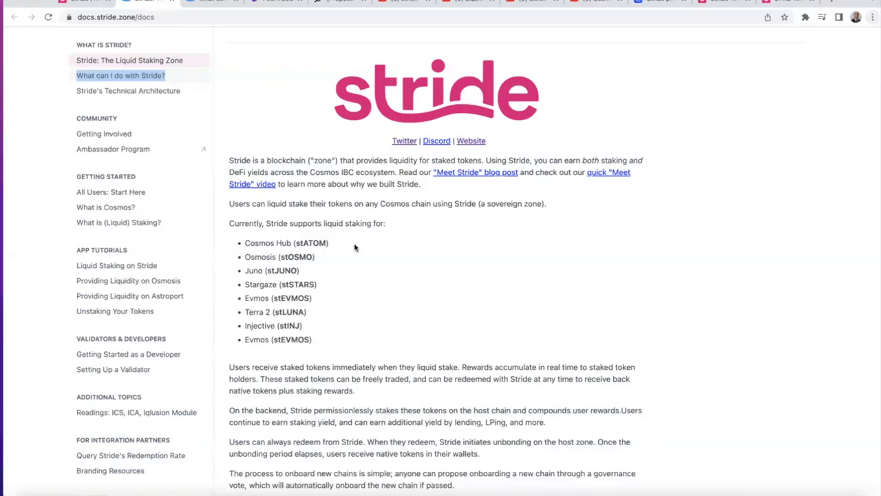
pyautogui.click(279, 4)
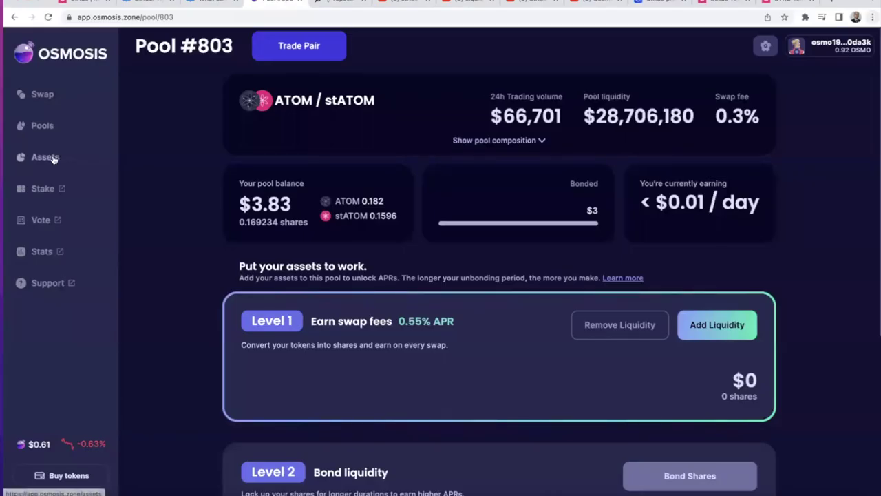
pyautogui.click(45, 158)
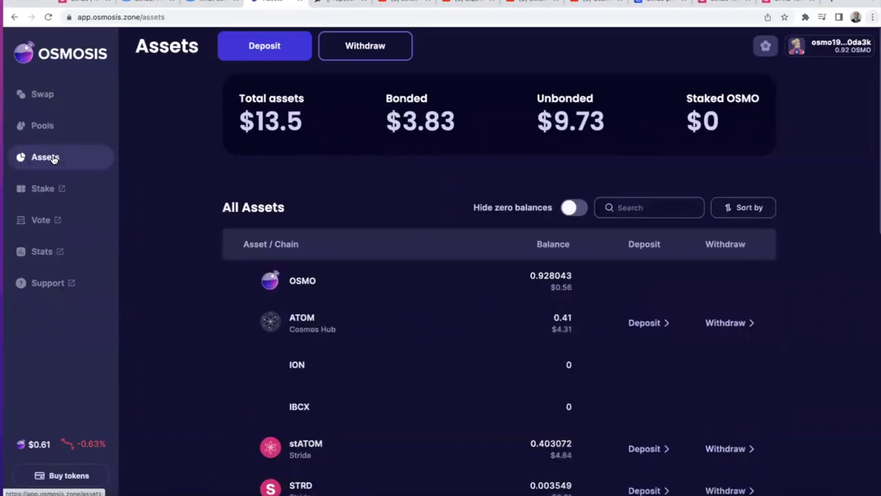
# - Set up an Osmosis swap of the full 0.41 ATOM balance into stATOM
pyautogui.click(37, 96)
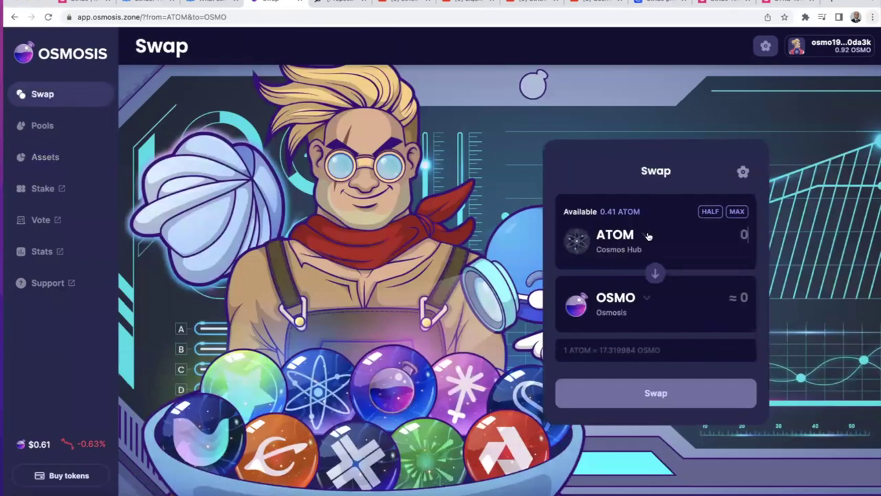
pyautogui.click(737, 211)
pyautogui.click(648, 298)
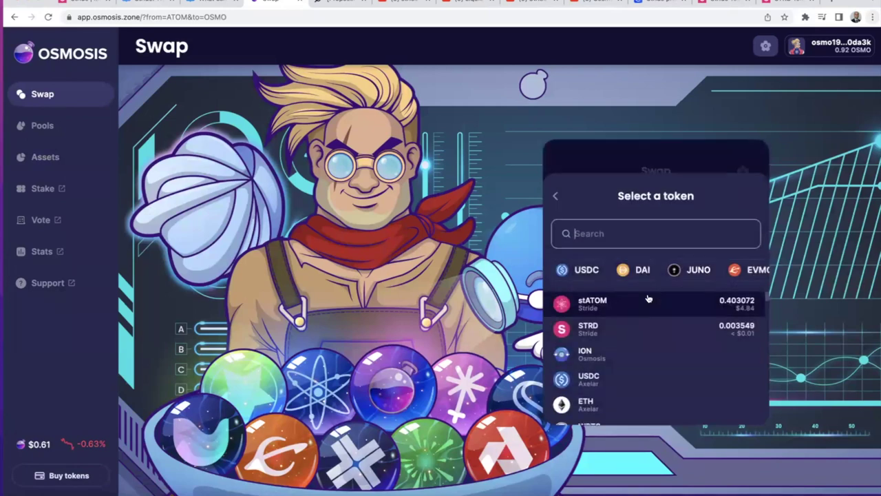
pyautogui.click(595, 299)
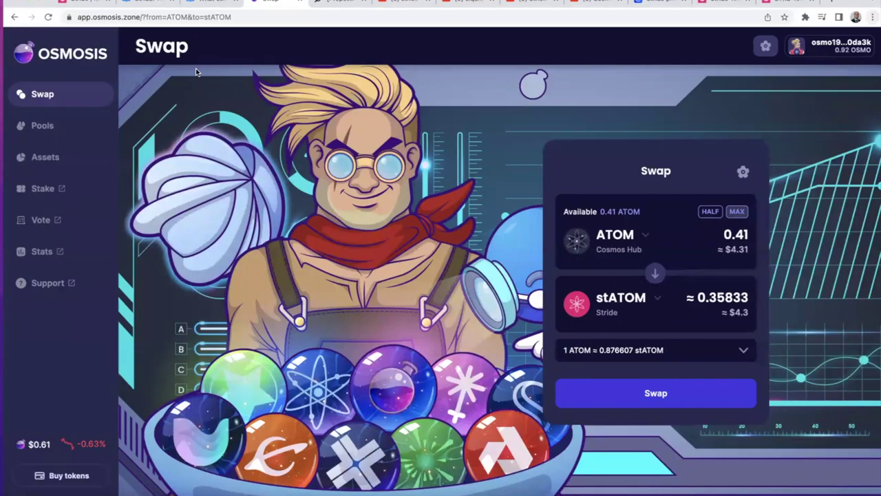
pyautogui.click(68, 2)
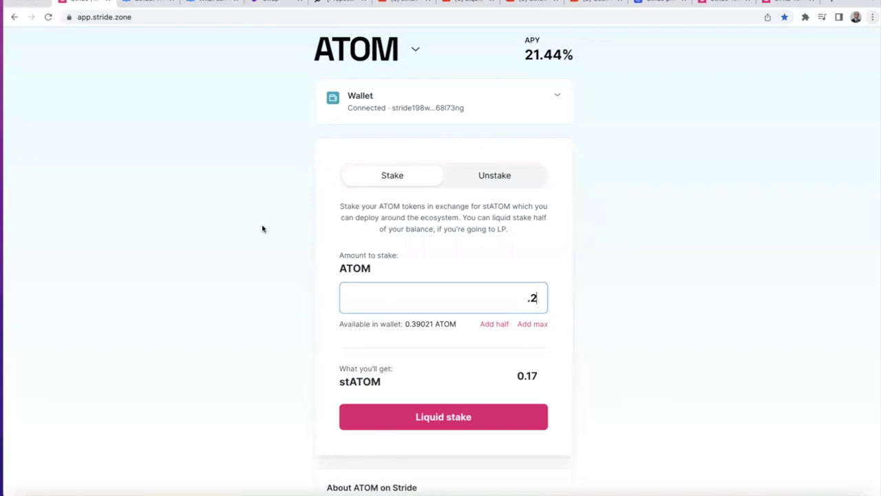
# - Switch from the Stride staking form back to the Proposal #794 forum tab
pyautogui.click(333, 4)
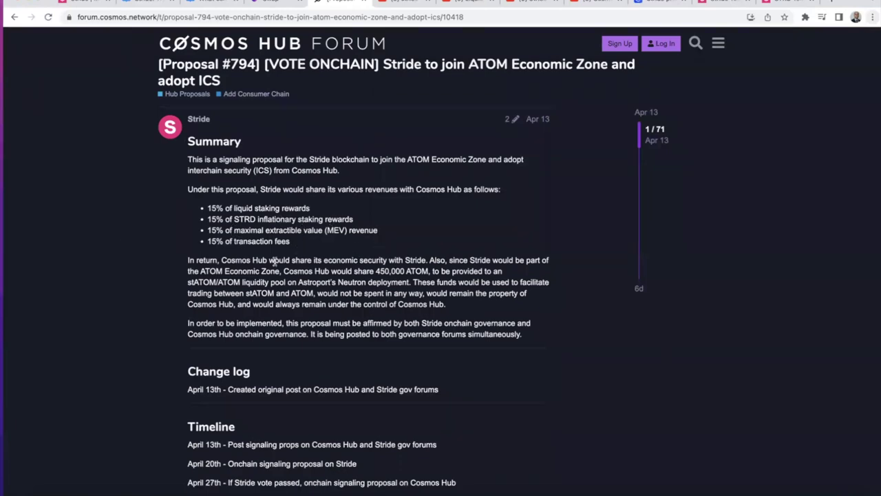
# - Highlight the proposal's 450,000 ATOM, stATOM/ATOM liquidity pool and shared-security passages
pyautogui.scroll(-1, 274, 261)
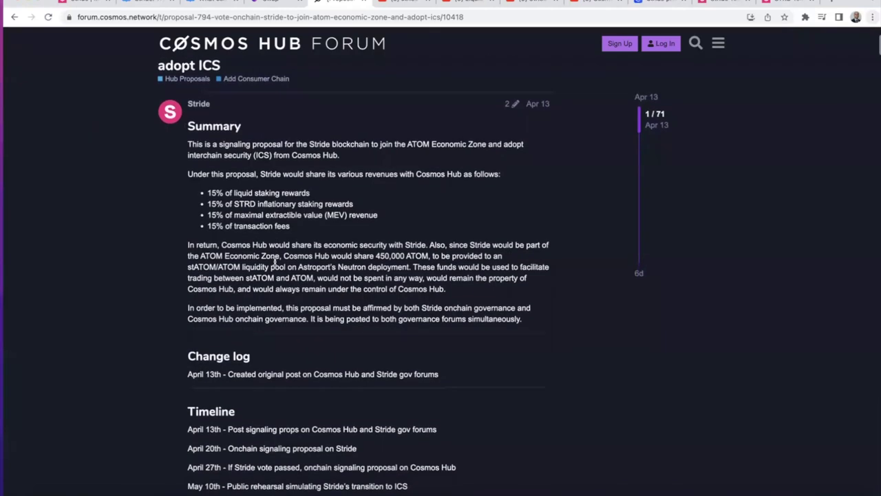
pyautogui.scroll(2, 274, 264)
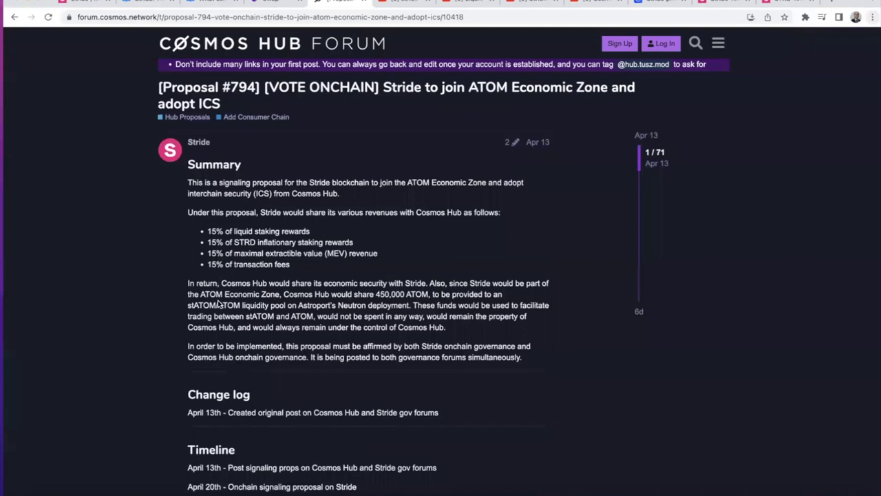
pyautogui.moveTo(376, 294); pyautogui.dragTo(431, 295)
pyautogui.moveTo(190, 305); pyautogui.dragTo(241, 305)
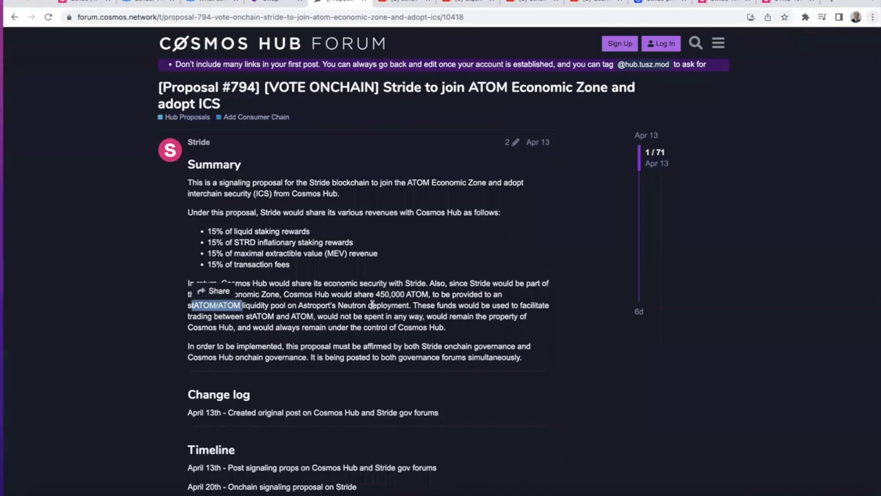
pyautogui.click(315, 318)
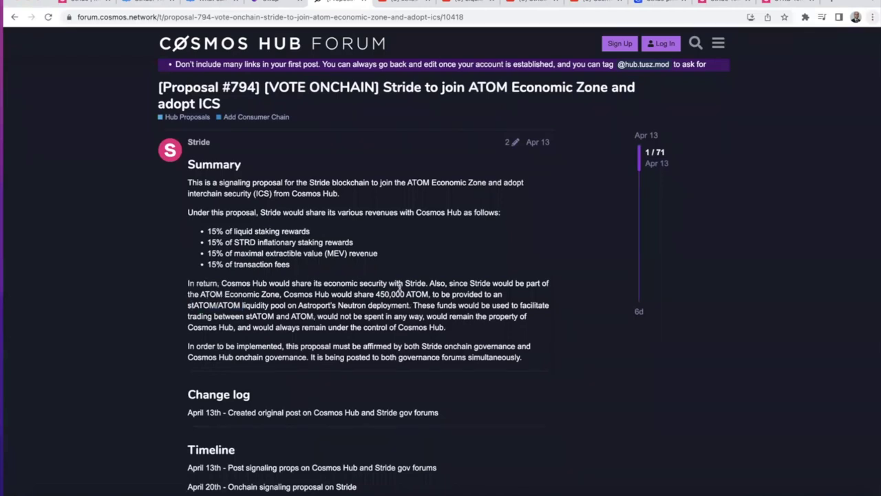
pyautogui.moveTo(394, 283); pyautogui.dragTo(399, 328)
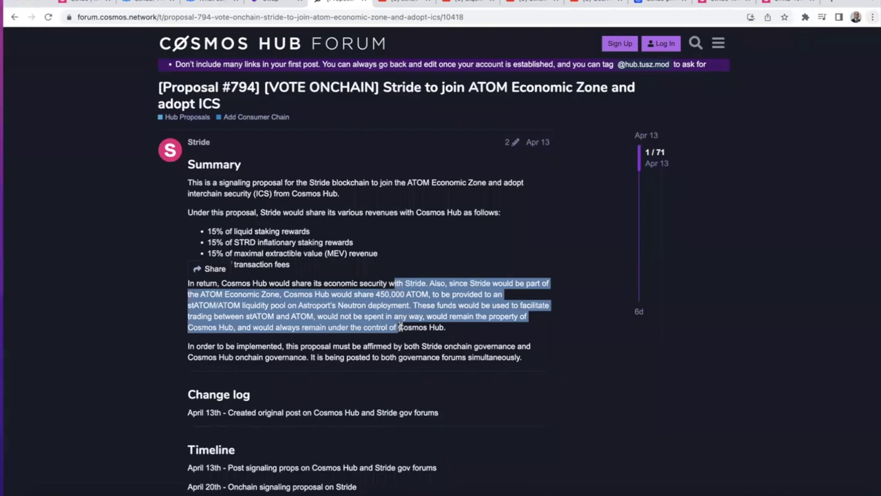
pyautogui.click(260, 3)
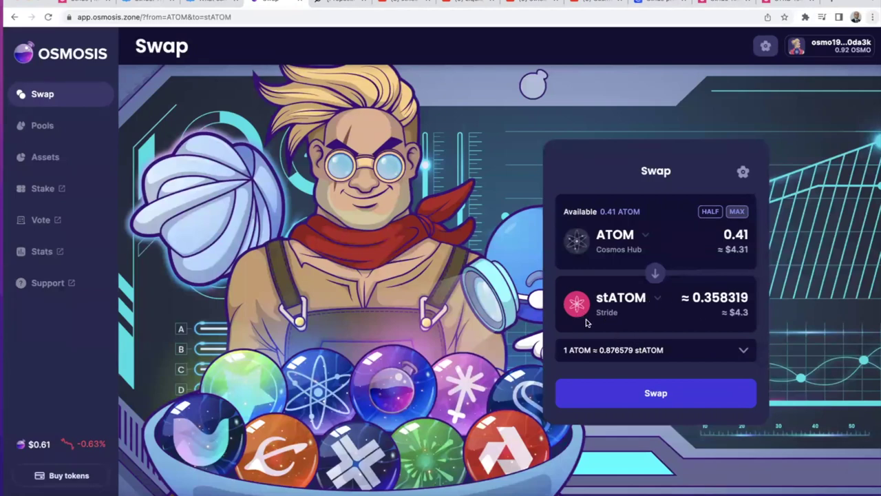
# - Browse the Stride YouTube videos to STRD Meets Nolus, then show STRD's CoinMarketCap page at $1.42
pyautogui.click(413, 7)
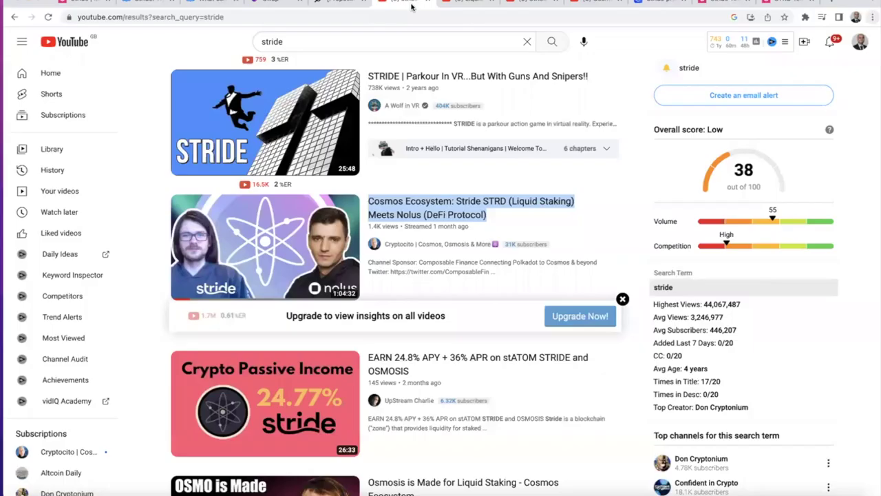
pyautogui.click(463, 4)
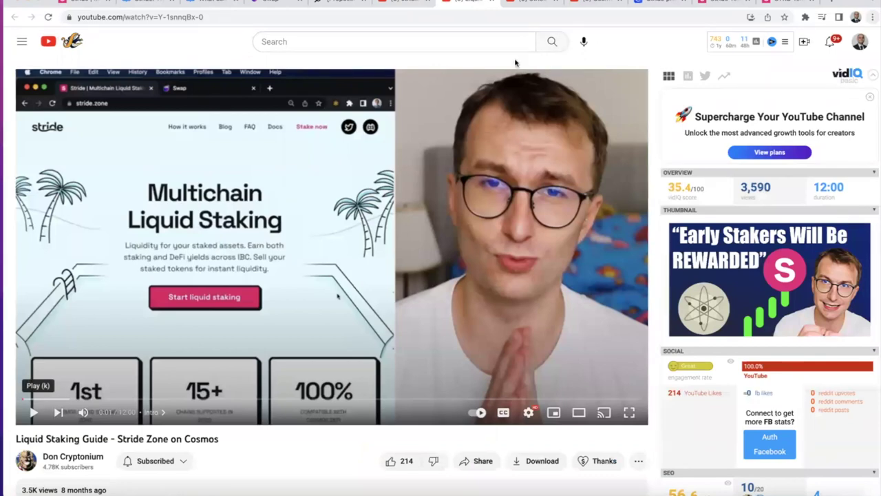
pyautogui.click(544, 4)
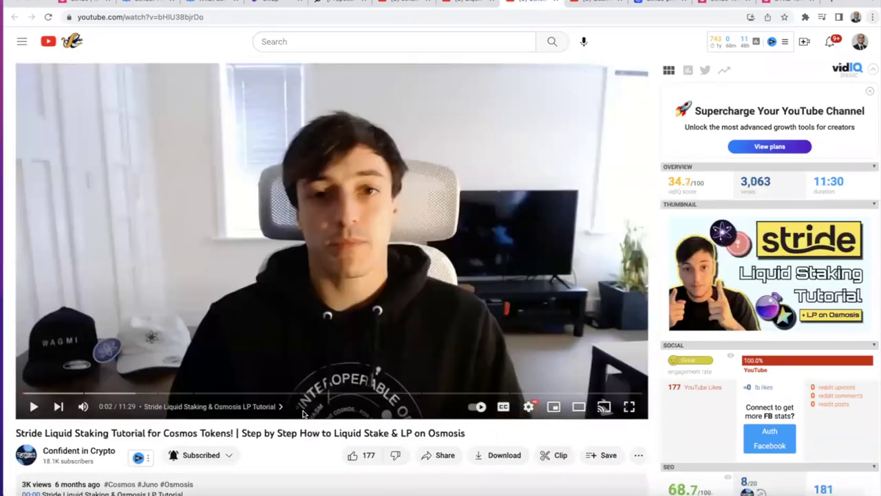
pyautogui.click(604, 4)
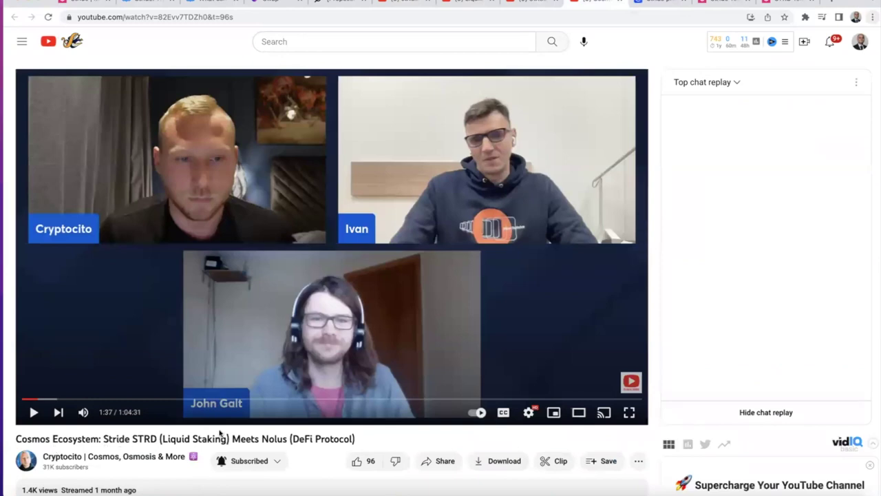
pyautogui.click(658, 4)
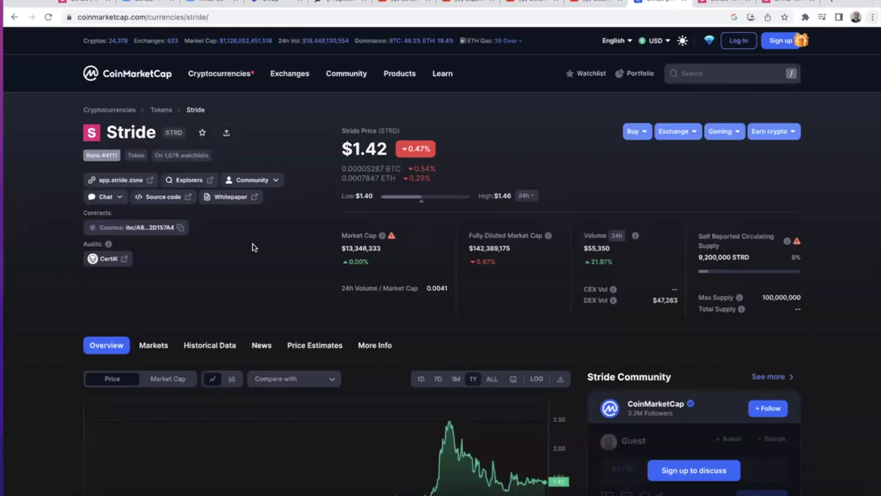
# - Highlight Stride's 9,200,000 STRD circulating supply on CoinMarketCap, then switch to the Stride Tokenomics blog post
pyautogui.scroll(-3, 458, 192)
pyautogui.scroll(-2, 458, 192)
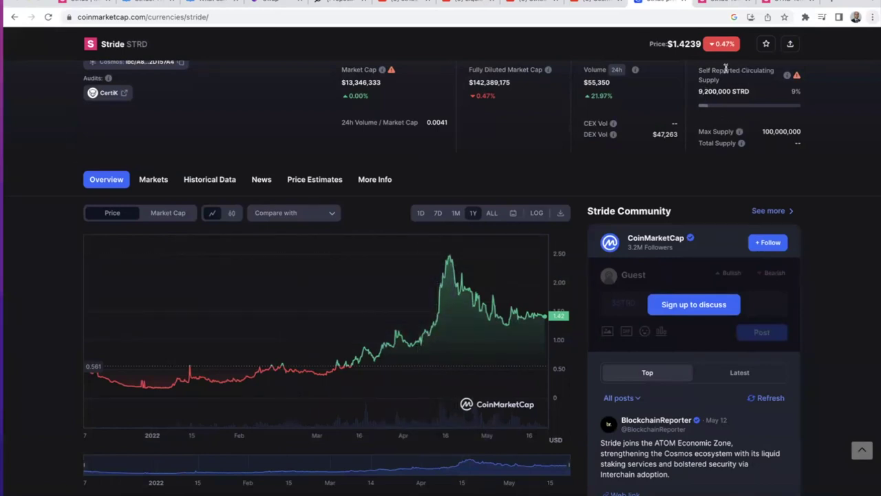
pyautogui.moveTo(698, 92); pyautogui.dragTo(751, 98)
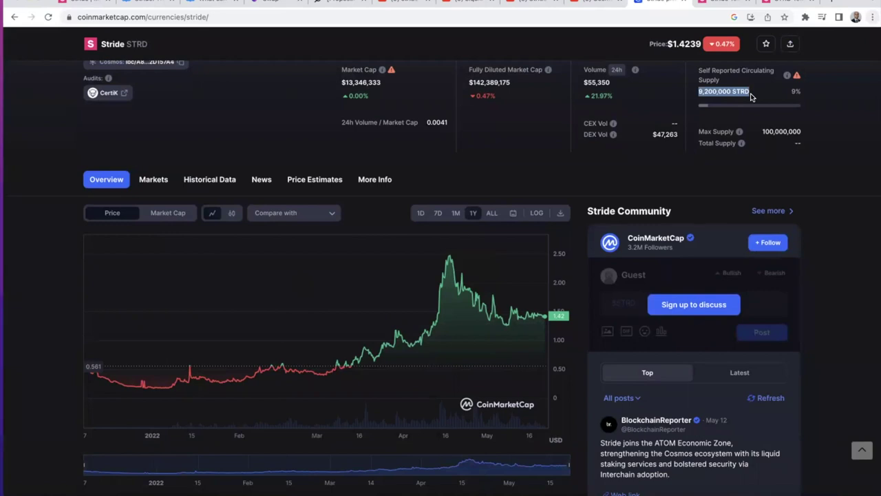
pyautogui.click(720, 3)
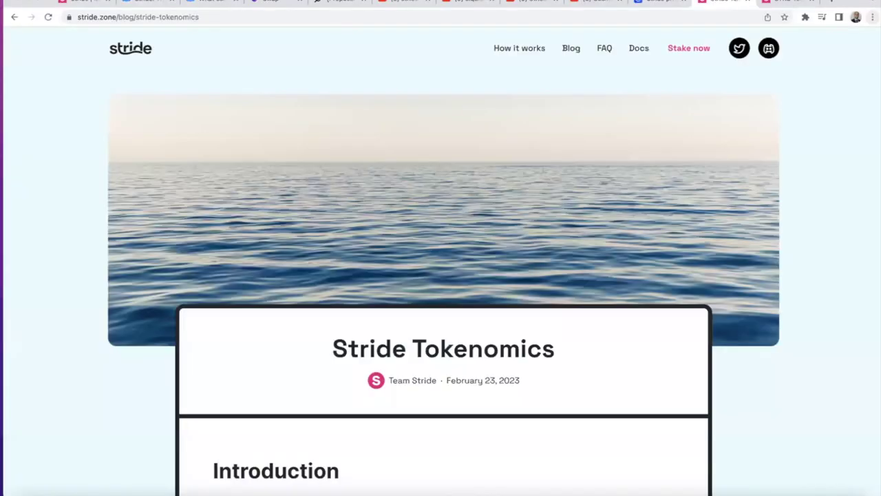
pyautogui.scroll(-2, 455, 204)
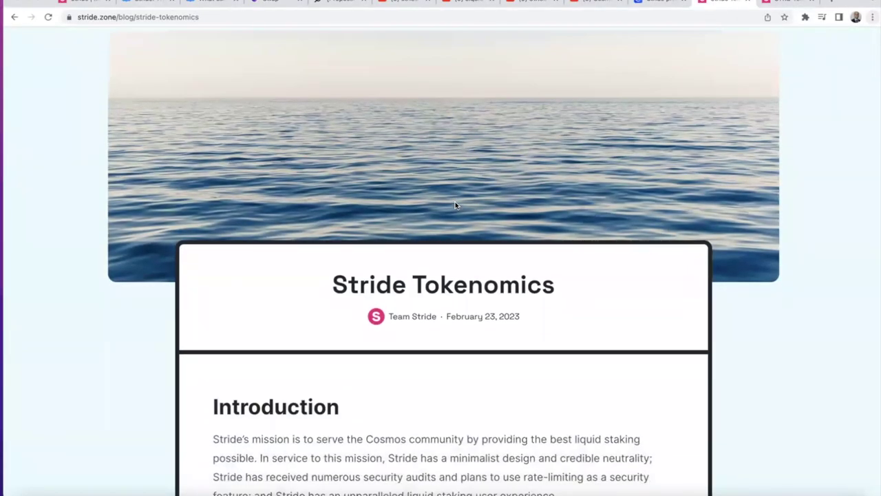
pyautogui.scroll(-5, 404, 323)
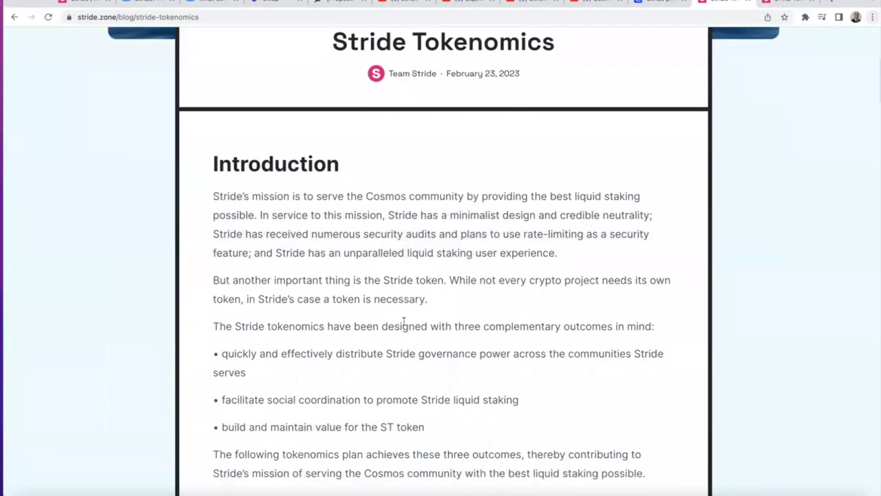
pyautogui.scroll(-5, 404, 323)
pyautogui.scroll(-10, 405, 323)
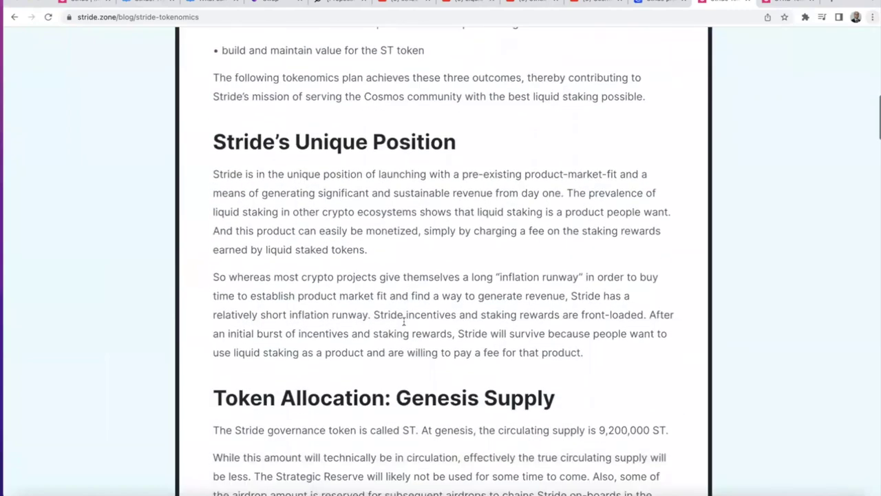
pyautogui.scroll(-4, 404, 324)
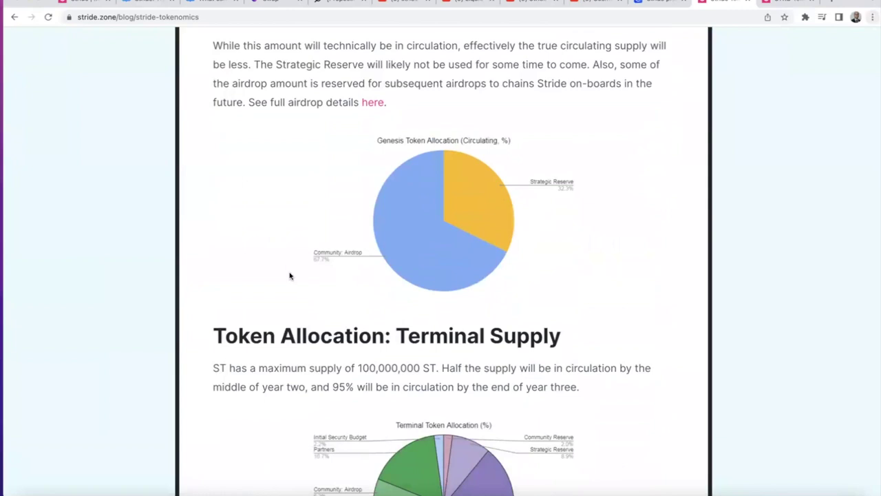
pyautogui.scroll(-1, 335, 285)
pyautogui.scroll(-2, 335, 284)
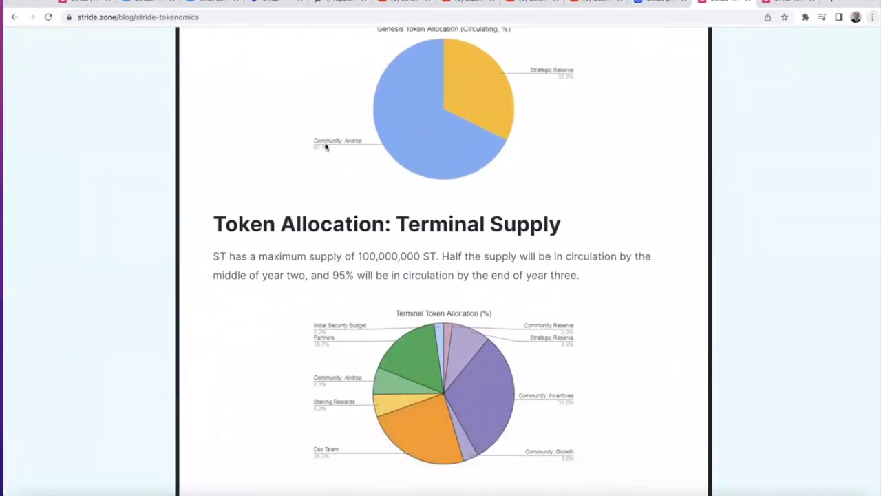
pyautogui.scroll(1, 327, 147)
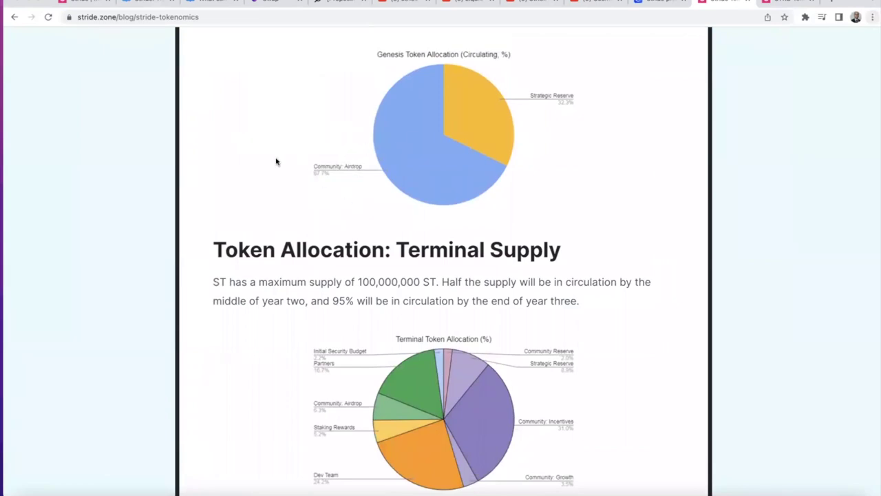
pyautogui.scroll(1, 253, 158)
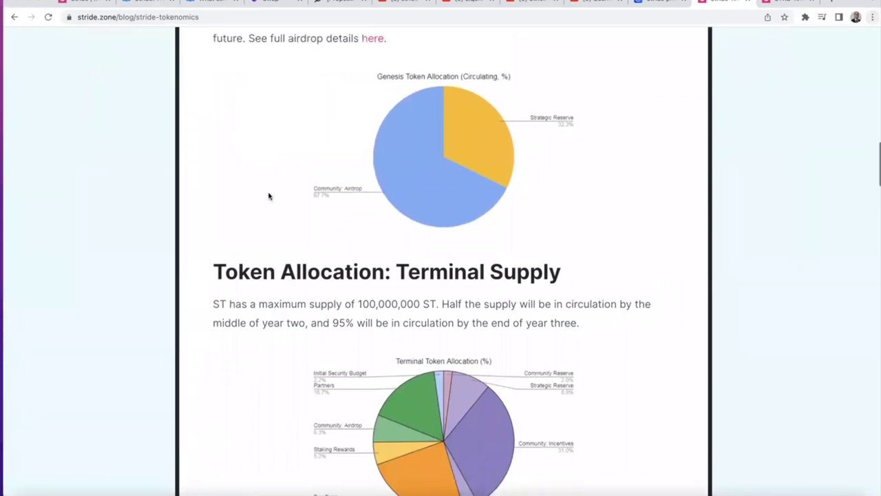
pyautogui.scroll(-3, 320, 271)
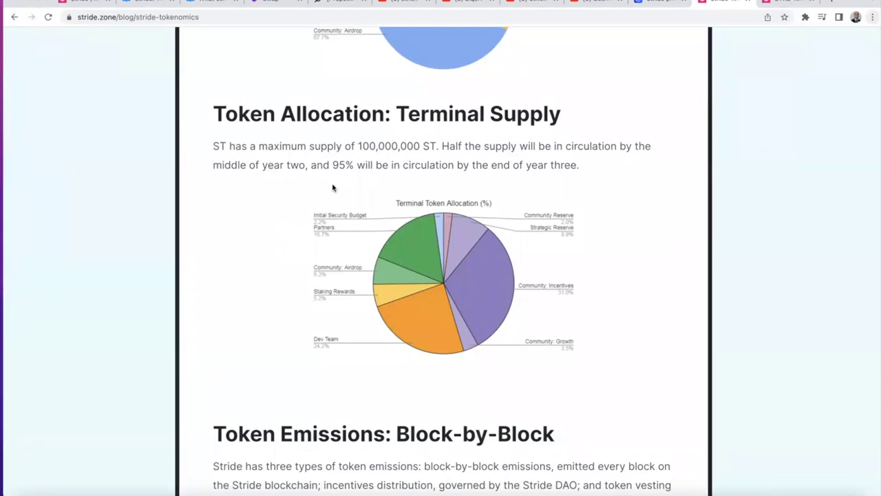
# - Look over the Terminal Supply chart, then return to the docs.stride.zone supported-chains overview
pyautogui.scroll(-1, 384, 311)
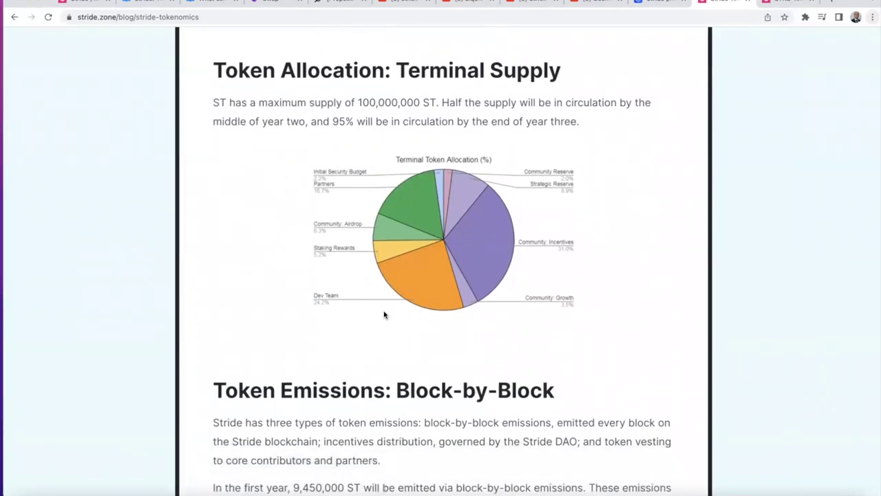
pyautogui.scroll(-1, 384, 315)
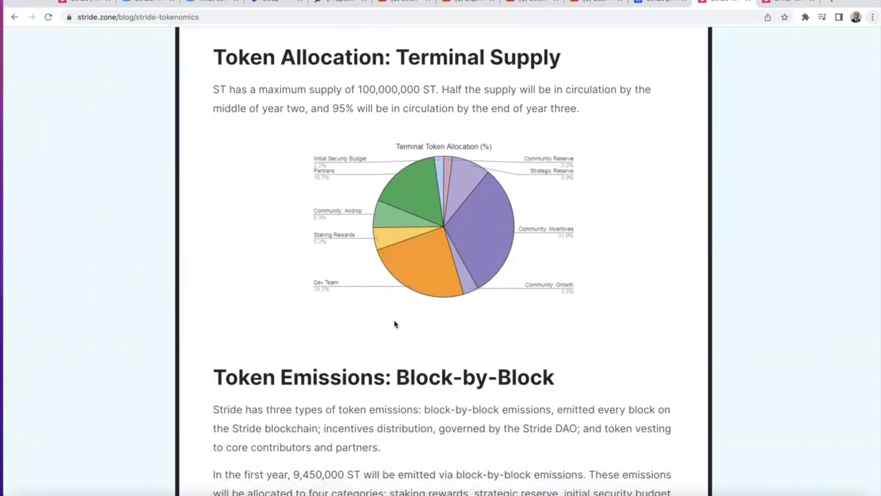
pyautogui.scroll(1, 396, 323)
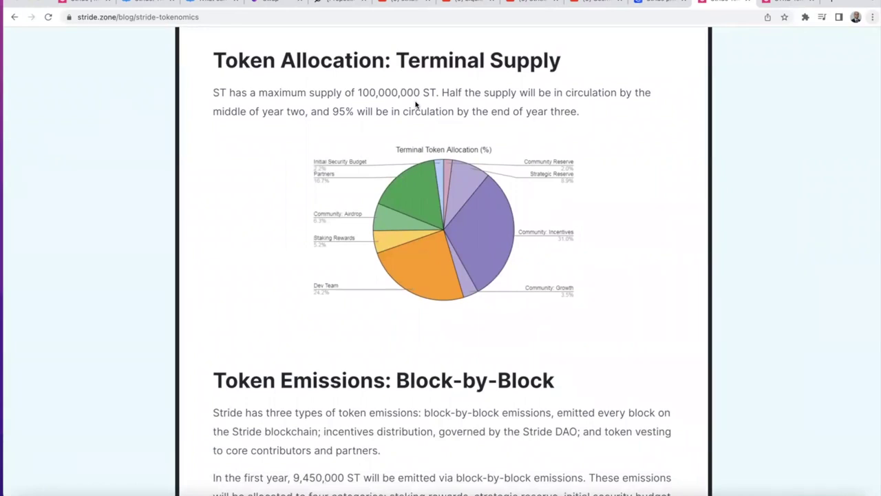
pyautogui.scroll(-2, 416, 104)
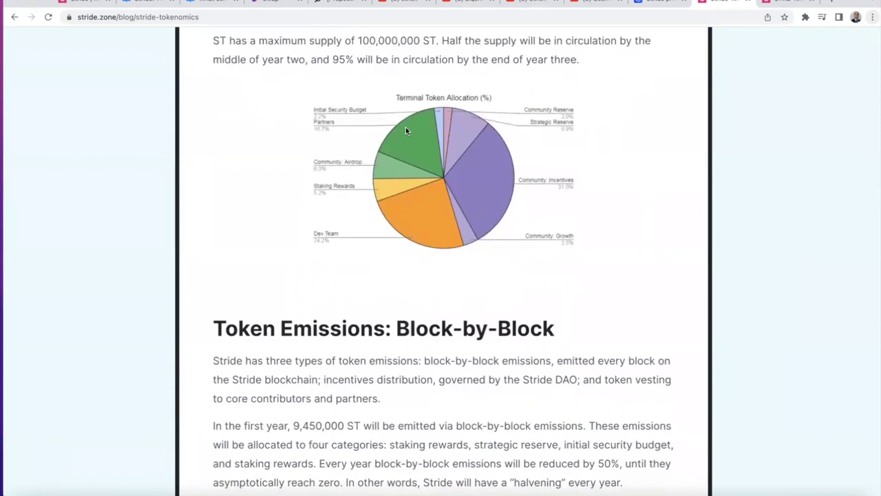
pyautogui.click(146, 2)
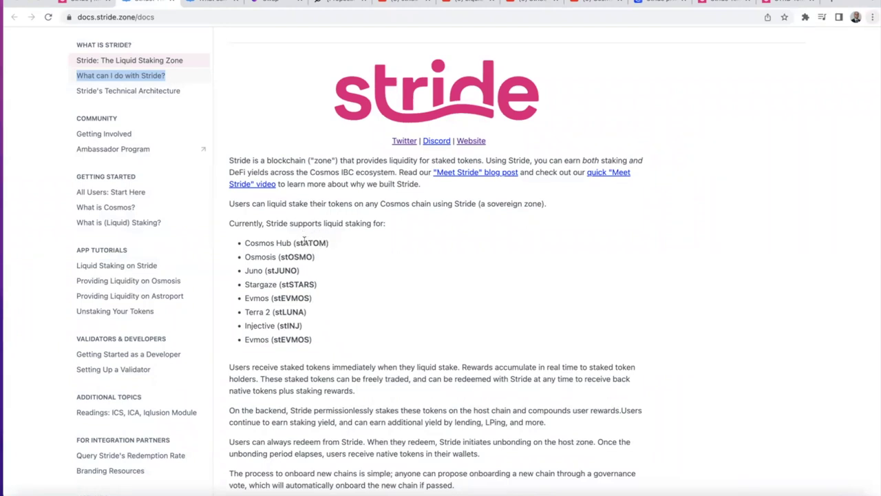
# - Highlight stATOM beside Cosmos Hub, then switch to the STRD tokenomics updates post's Intro
pyautogui.moveTo(329, 243); pyautogui.dragTo(287, 256)
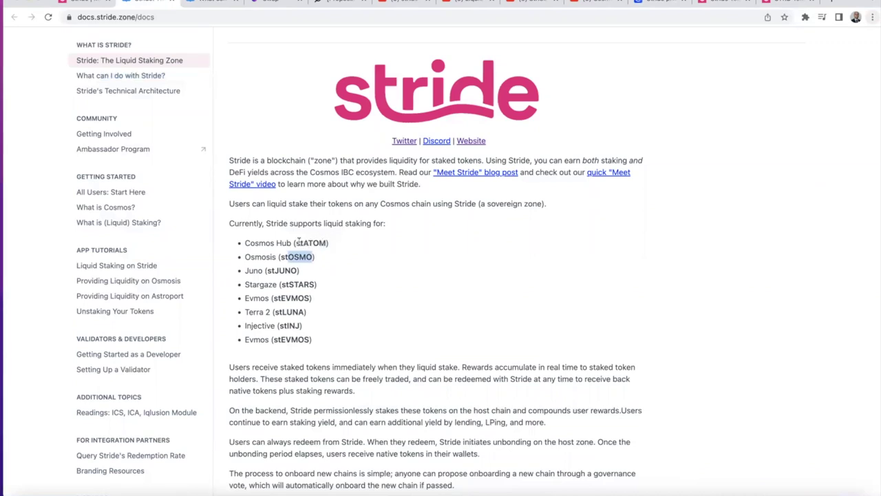
pyautogui.moveTo(296, 241); pyautogui.dragTo(326, 245)
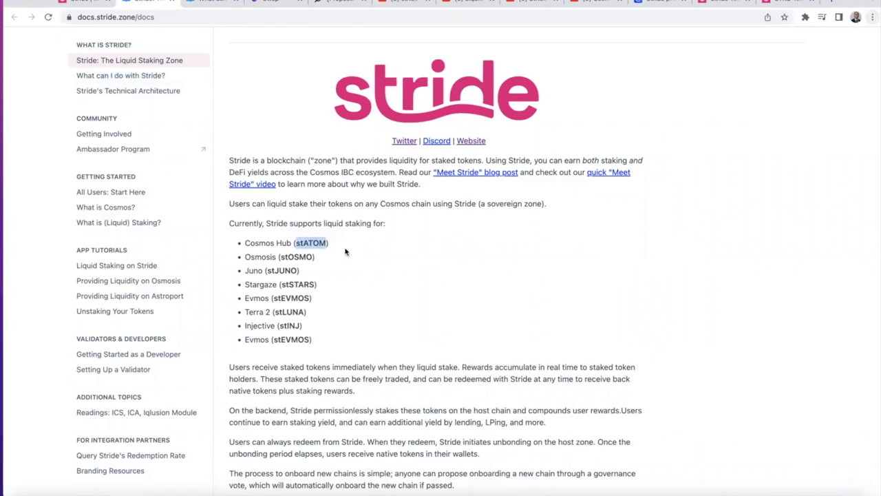
pyautogui.hotkey('ctrl', '9')
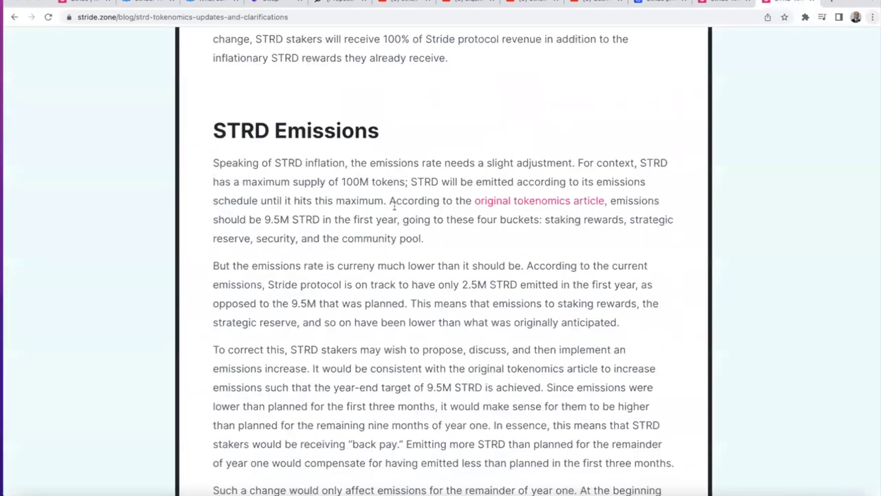
pyautogui.scroll(-9, 394, 207)
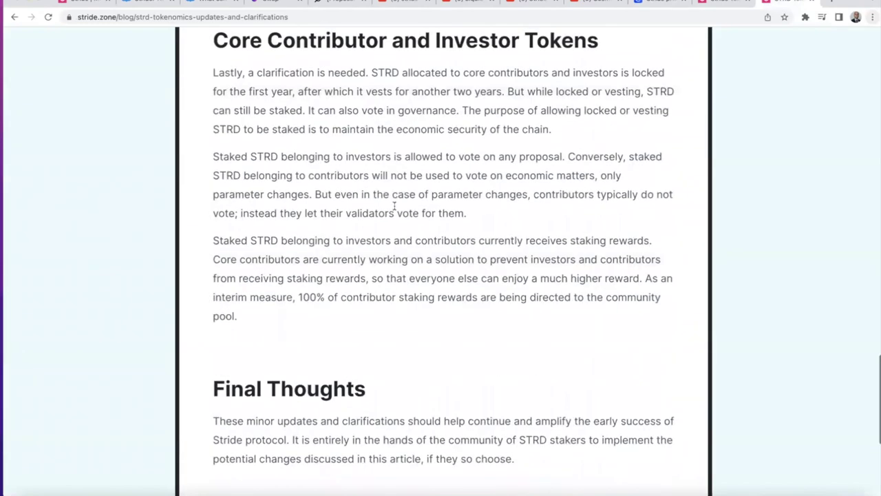
pyautogui.scroll(20, 511, 283)
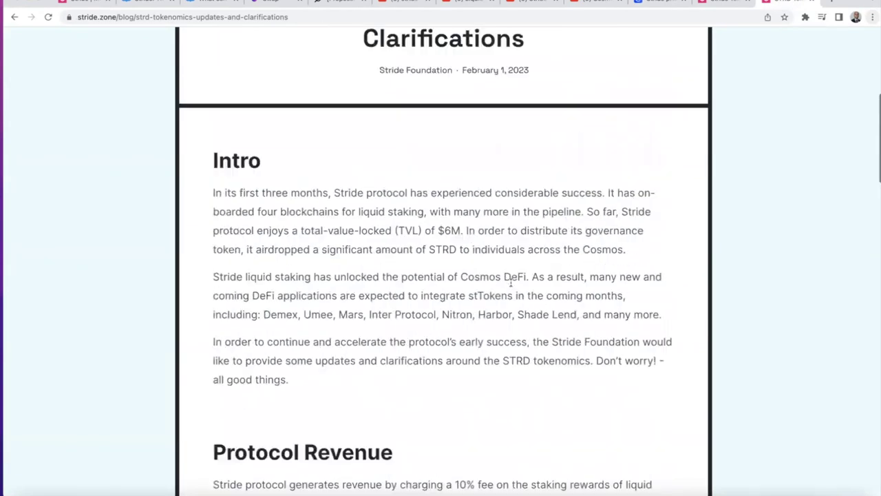